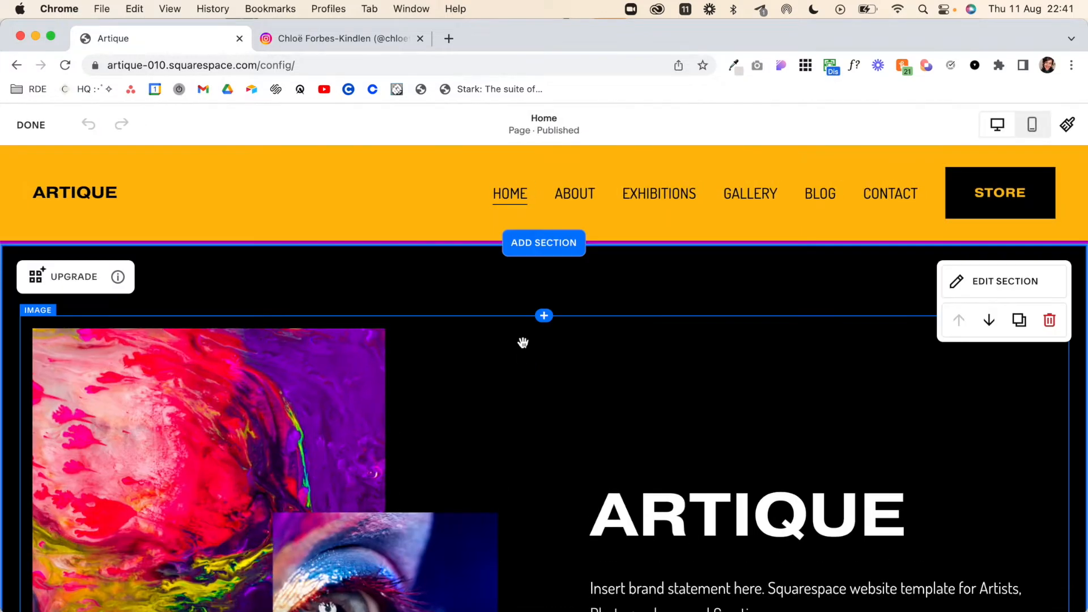
Add a blank section at the top of the site footer and insert an Instagram block in it
scroll(523, 343, down, 20)
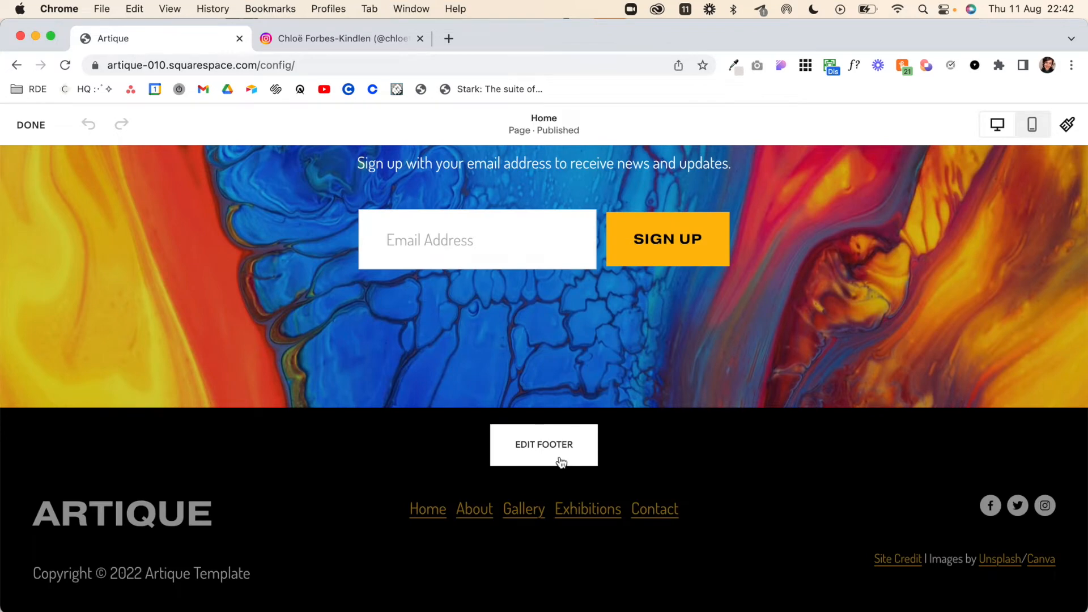
click(561, 462)
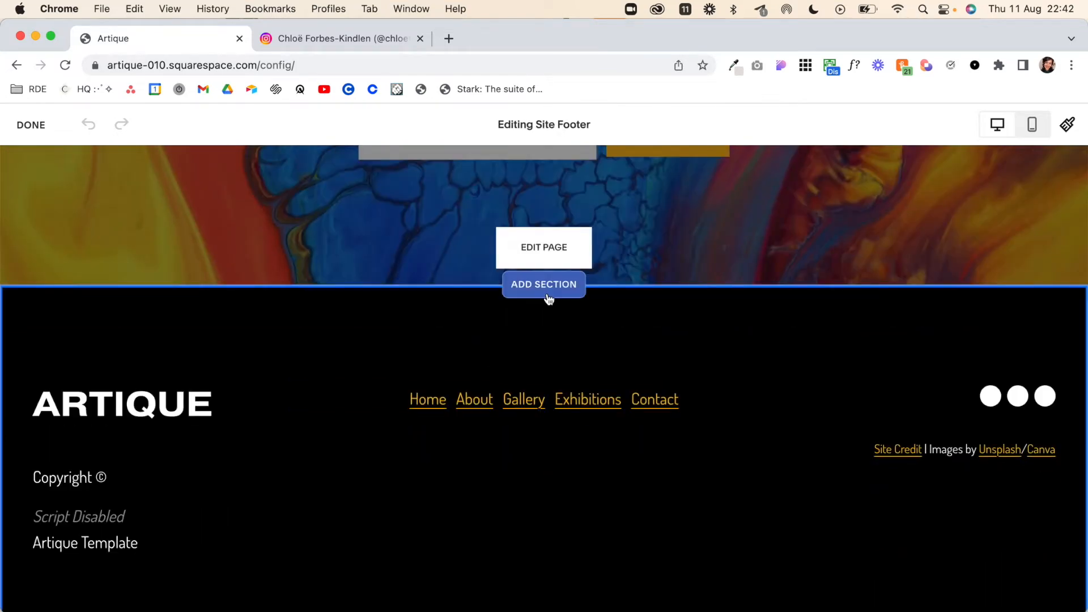
click(548, 294)
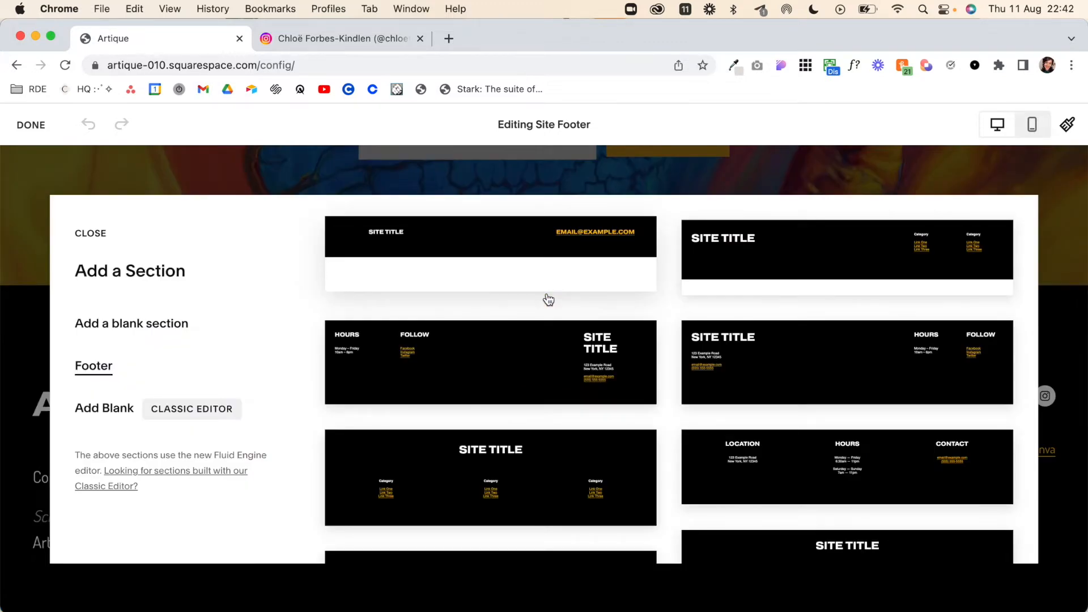
click(182, 329)
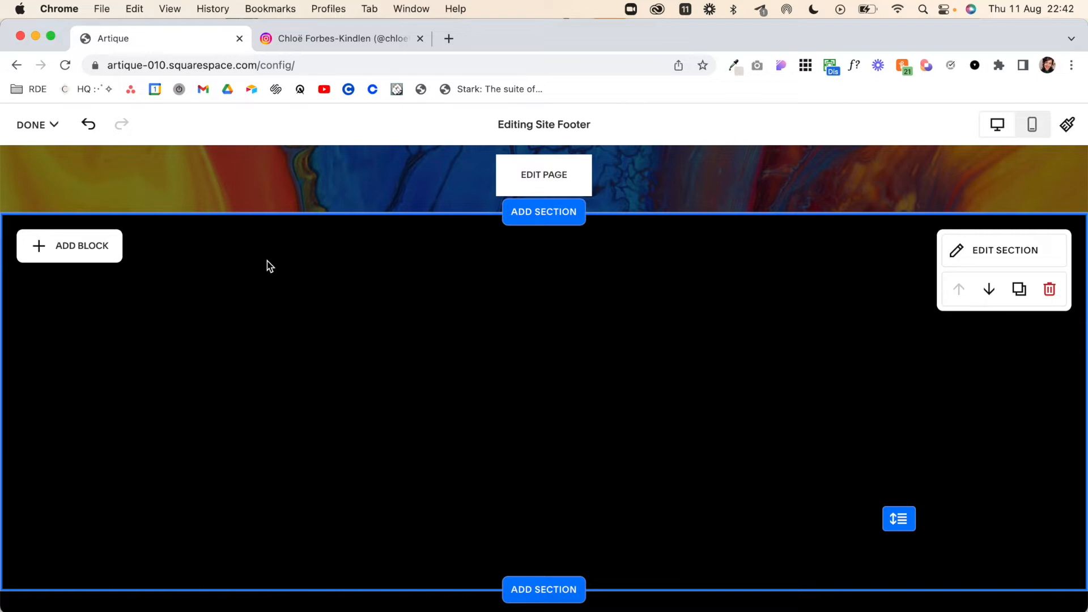
click(104, 251)
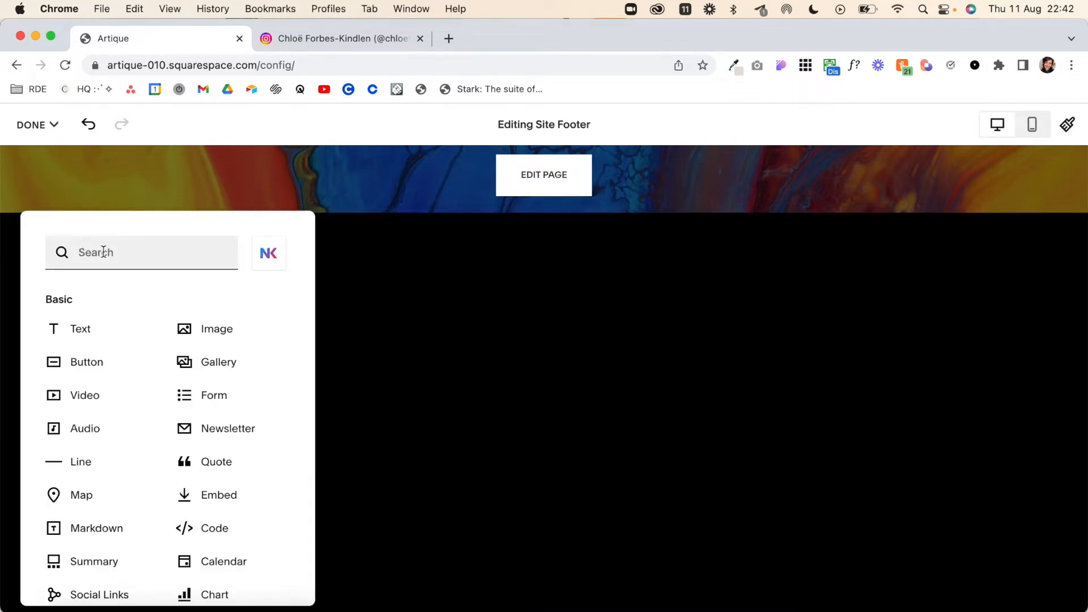
text(in)
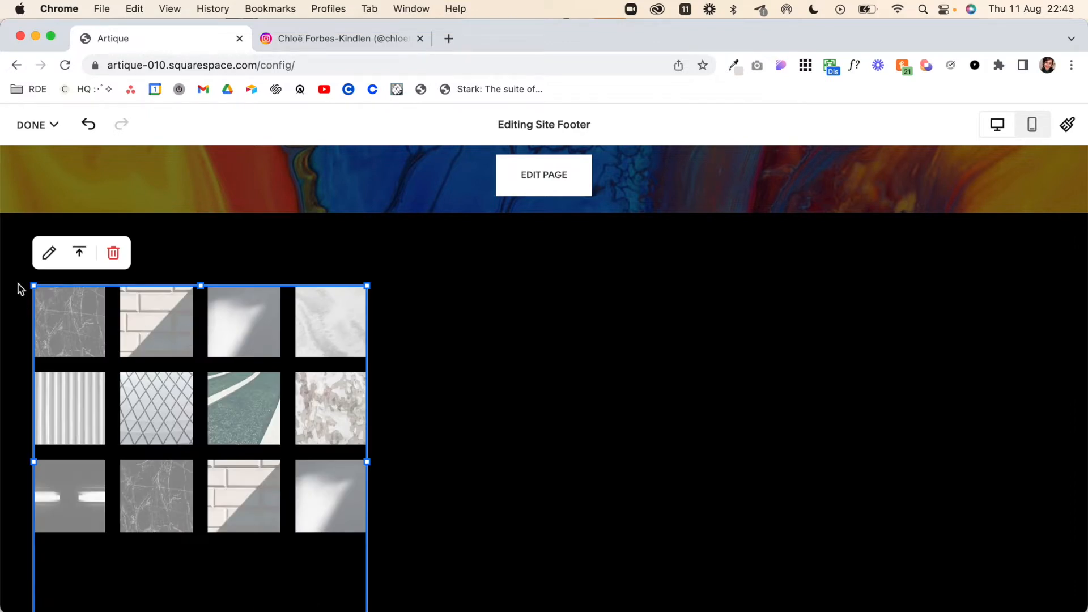
Connect an Instagram account to the block and allow Squarespace to access it
click(49, 253)
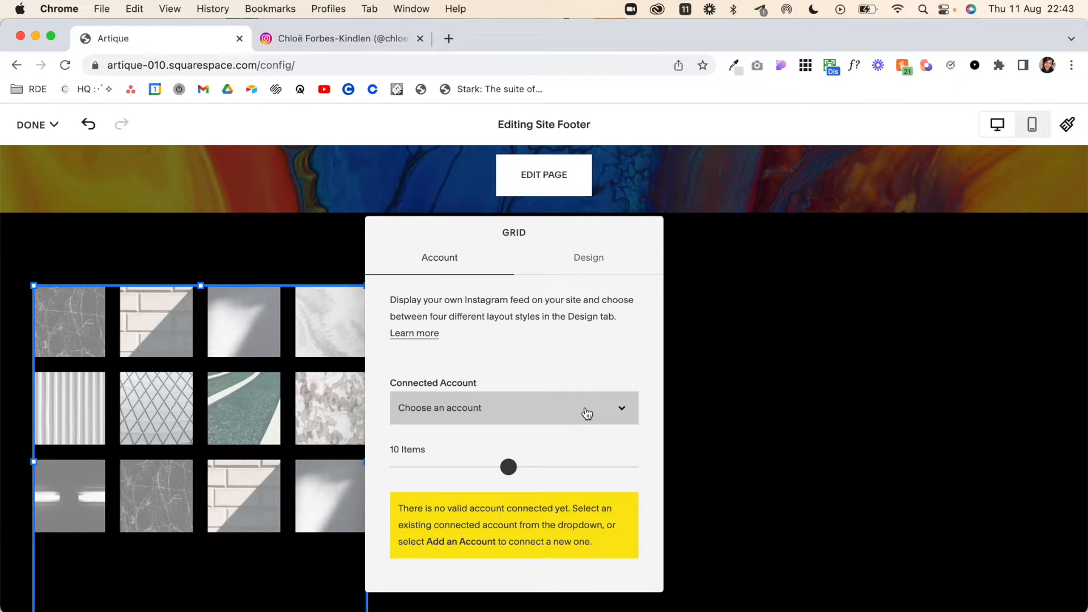
click(626, 414)
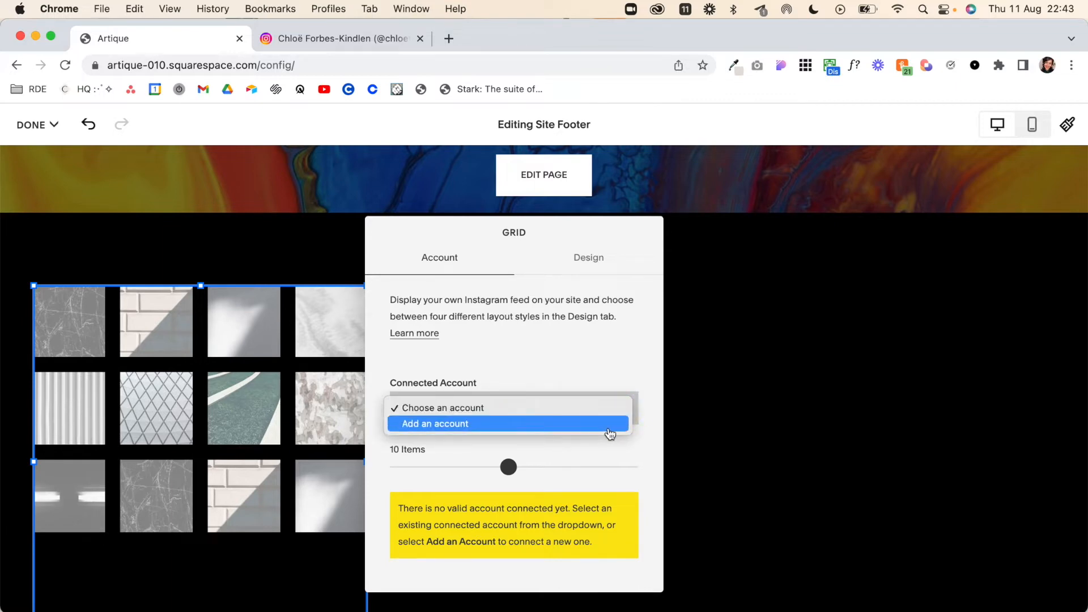
click(610, 426)
click(612, 460)
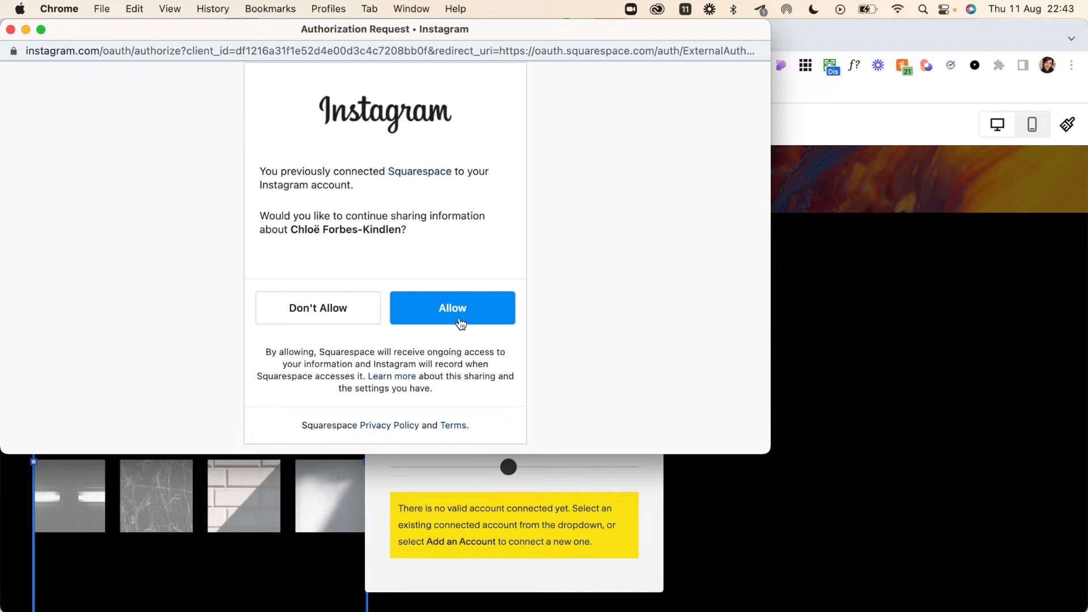
click(461, 323)
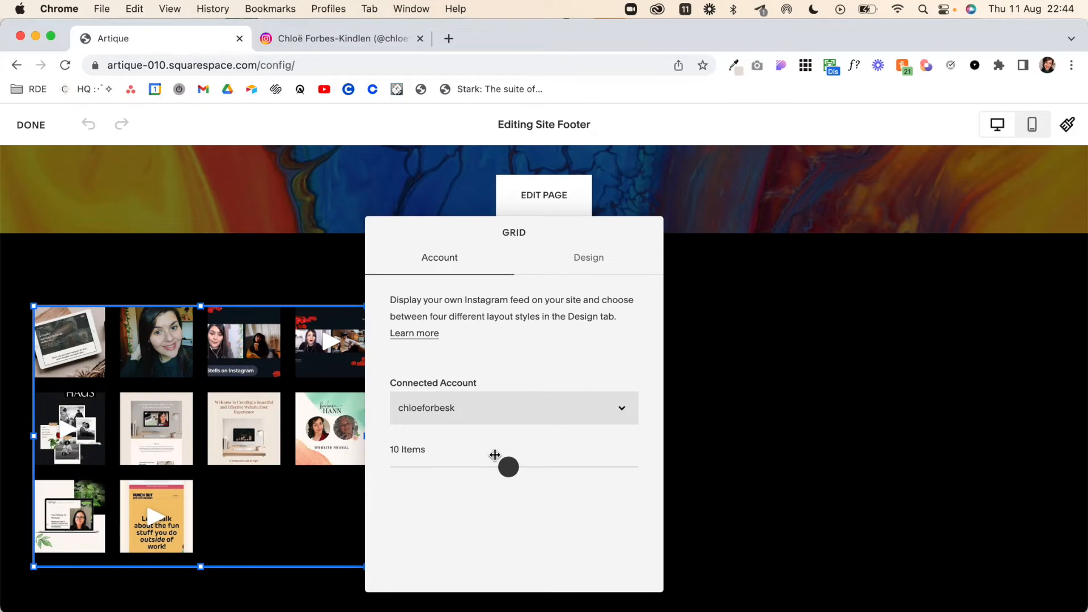
Compare the block's feed with the posts on the connected account's Instagram profile page
click(401, 40)
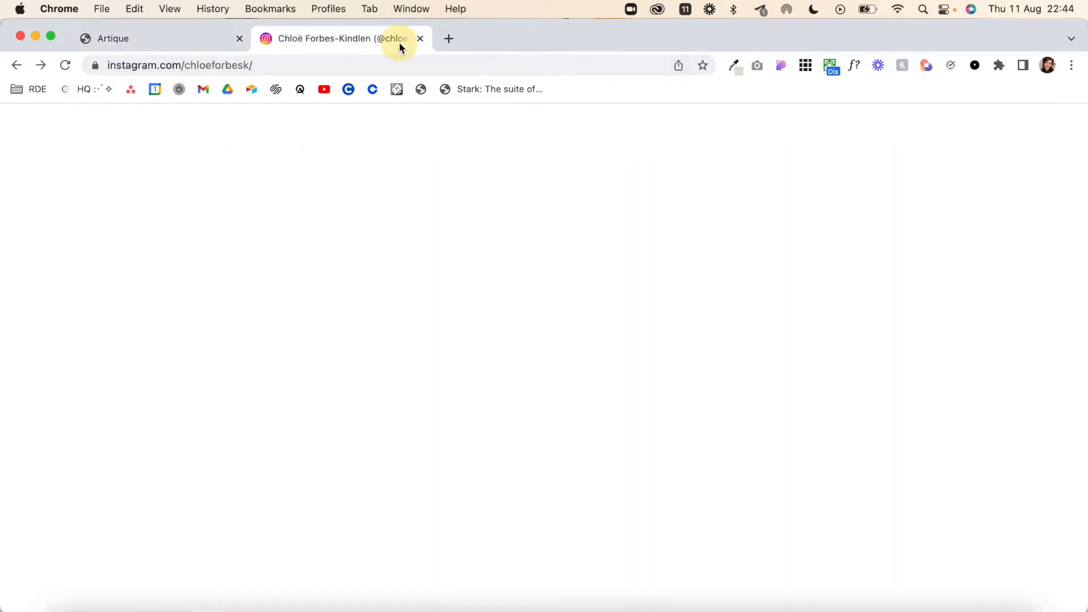
scroll(478, 390, up, 3)
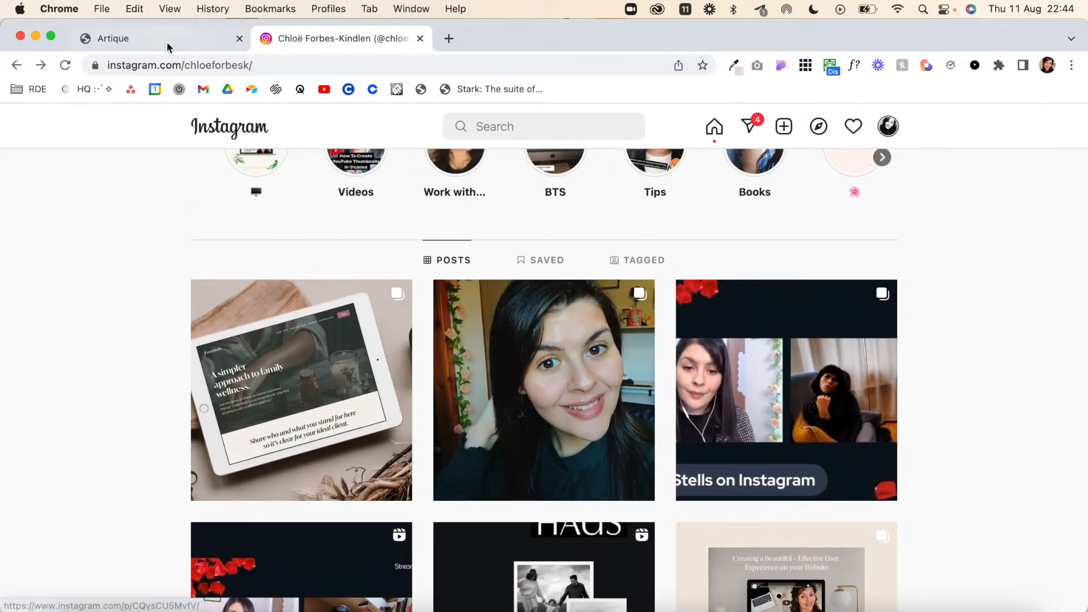
click(166, 41)
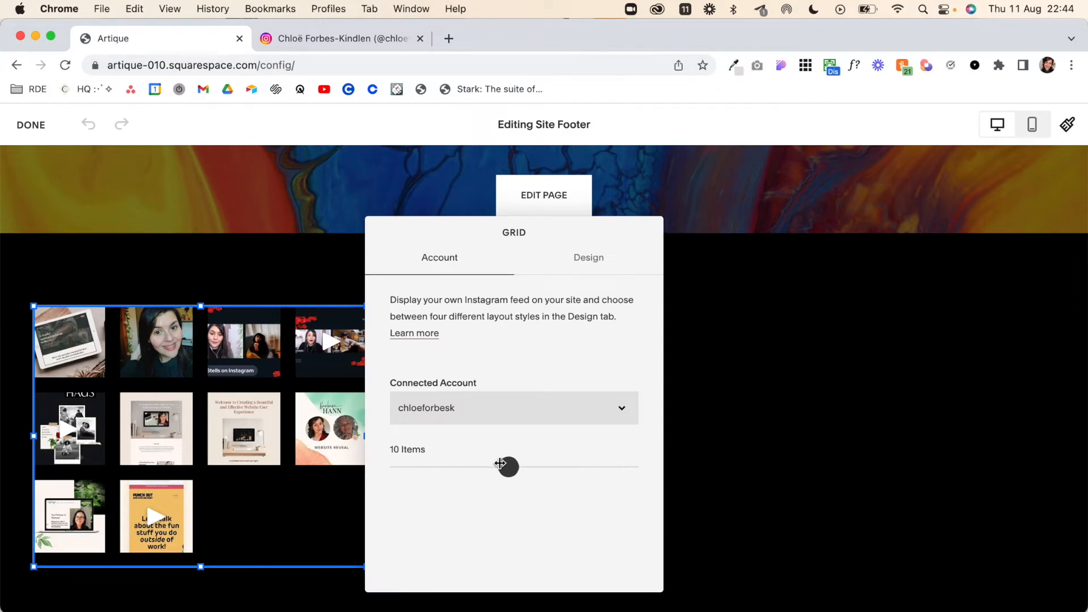
Limit the Instagram feed to 6 items and bring up the block's design settings
drag(502, 464, 459, 467)
click(588, 258)
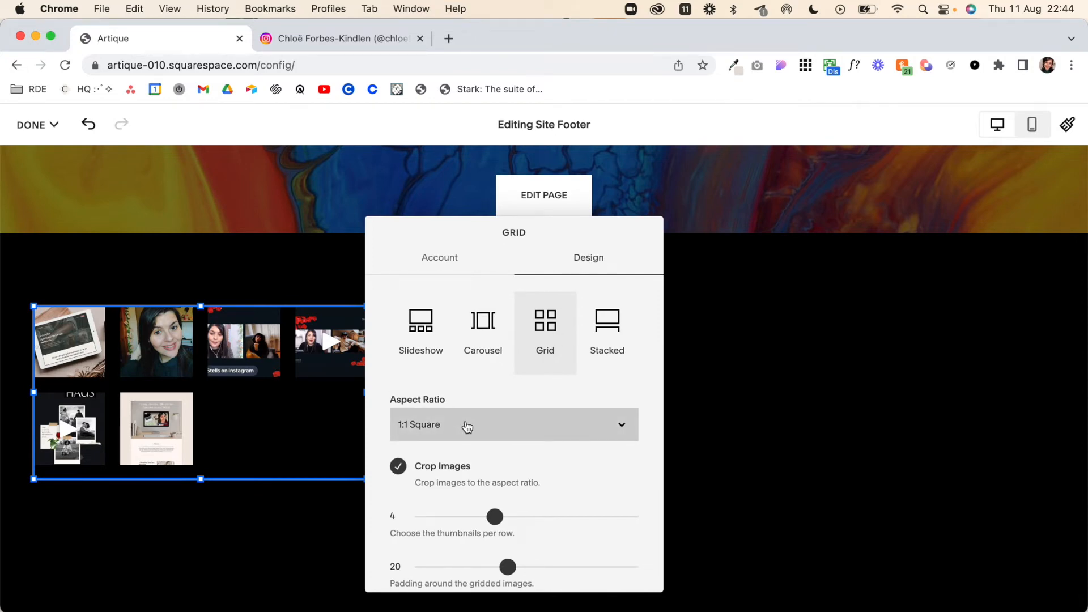
Try the 2:3 Standard (Vertical) aspect ratio on the Instagram grid and restore 1:1 Square
click(614, 425)
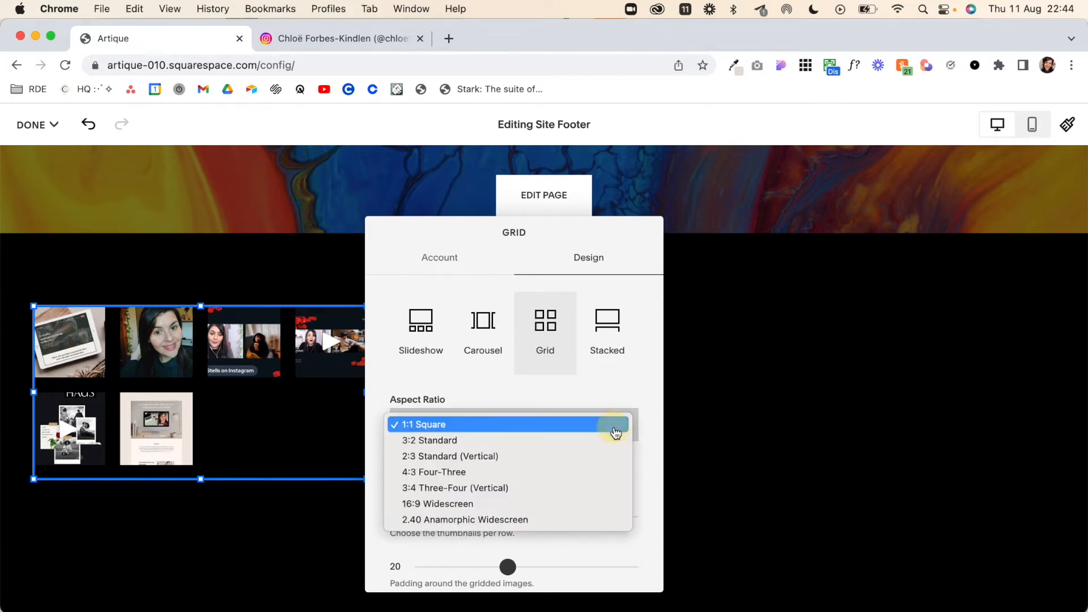
click(582, 462)
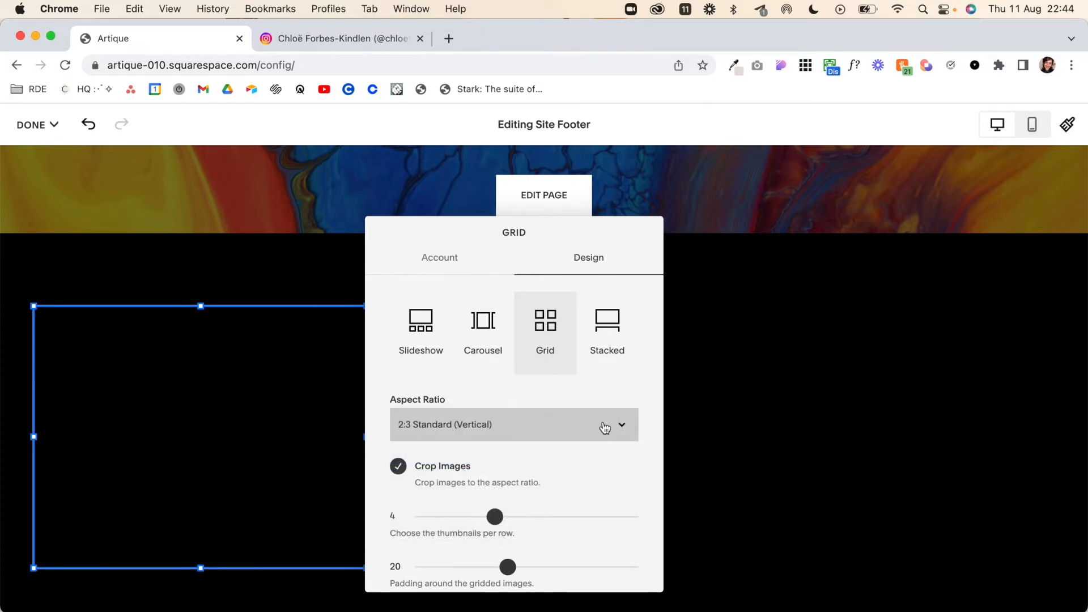
click(603, 426)
click(569, 393)
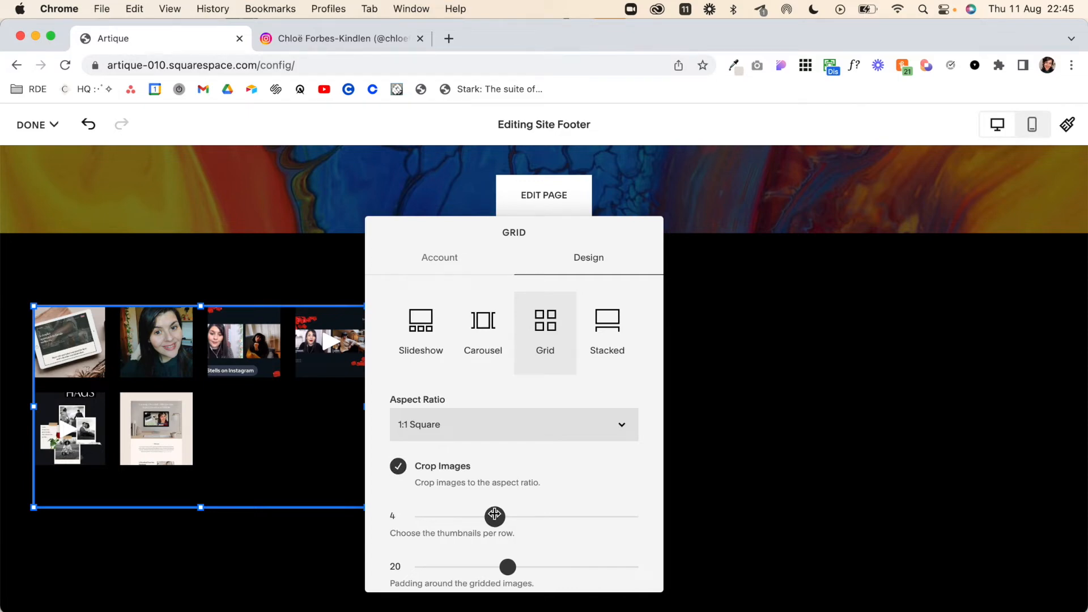
Set the Instagram grid to 6 thumbnails per row with 0 padding, and make links open in a new window
drag(495, 515, 530, 510)
drag(508, 567, 413, 571)
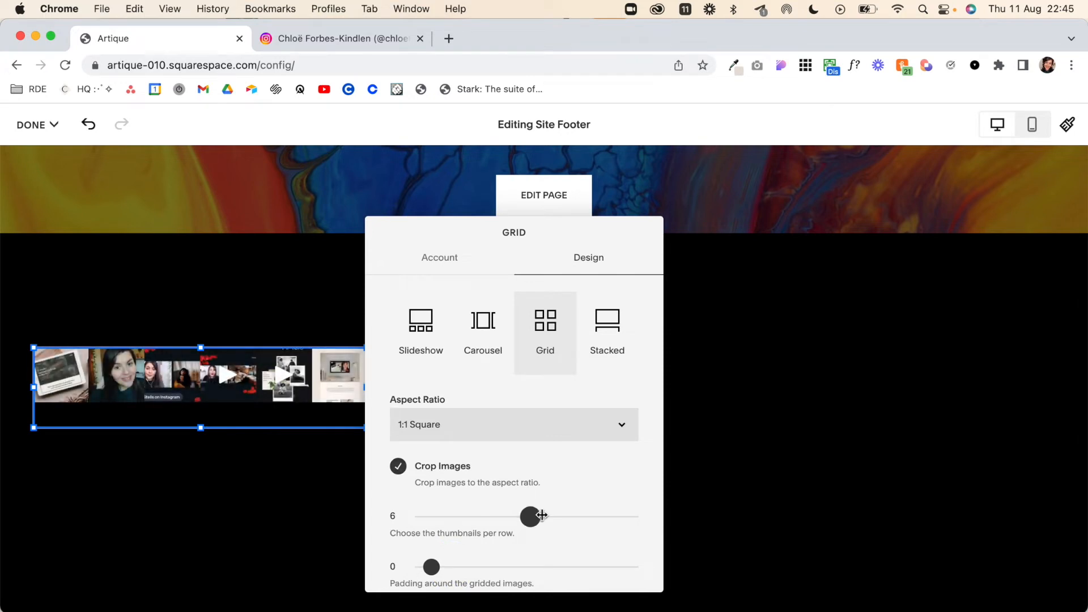
scroll(541, 515, down, 5)
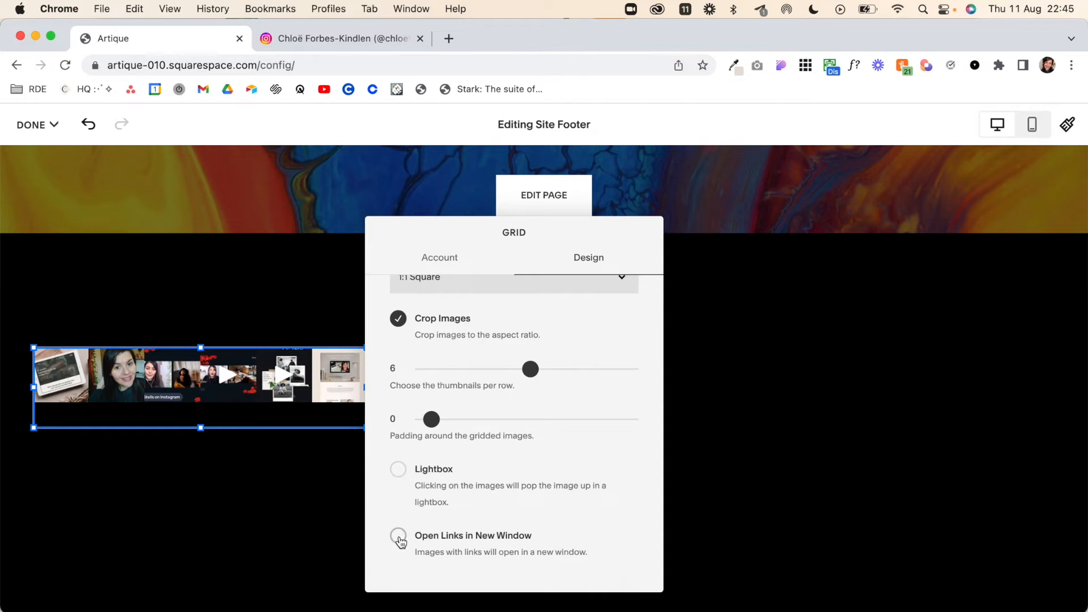
click(399, 537)
click(807, 382)
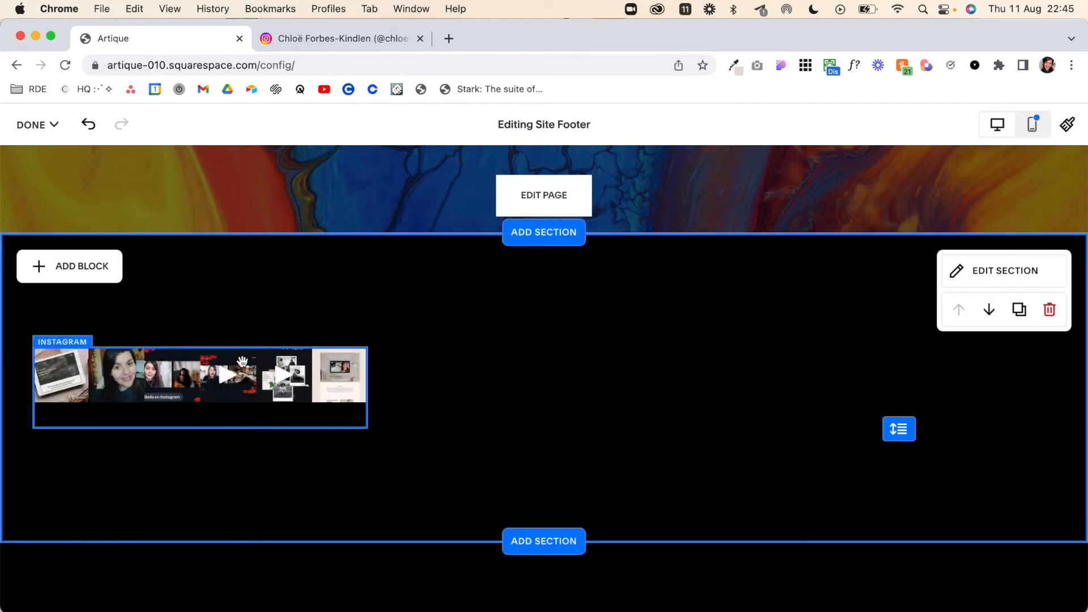
Stretch the Instagram block across the full width of the footer section, edge to edge
click(243, 361)
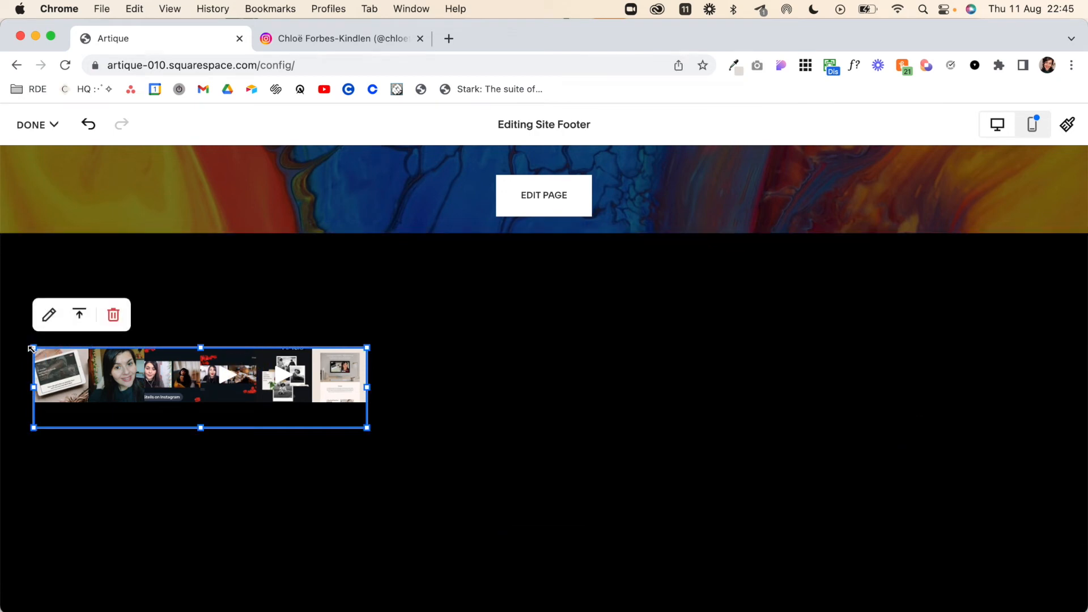
click(80, 321)
drag(298, 380, 298, 380)
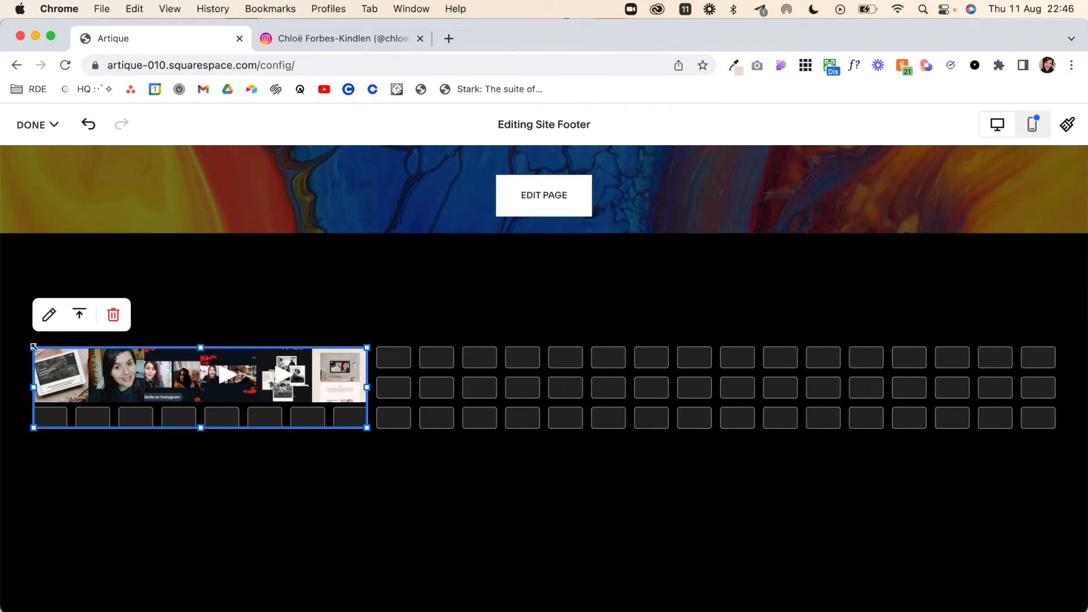
drag(33, 347, 2, 339)
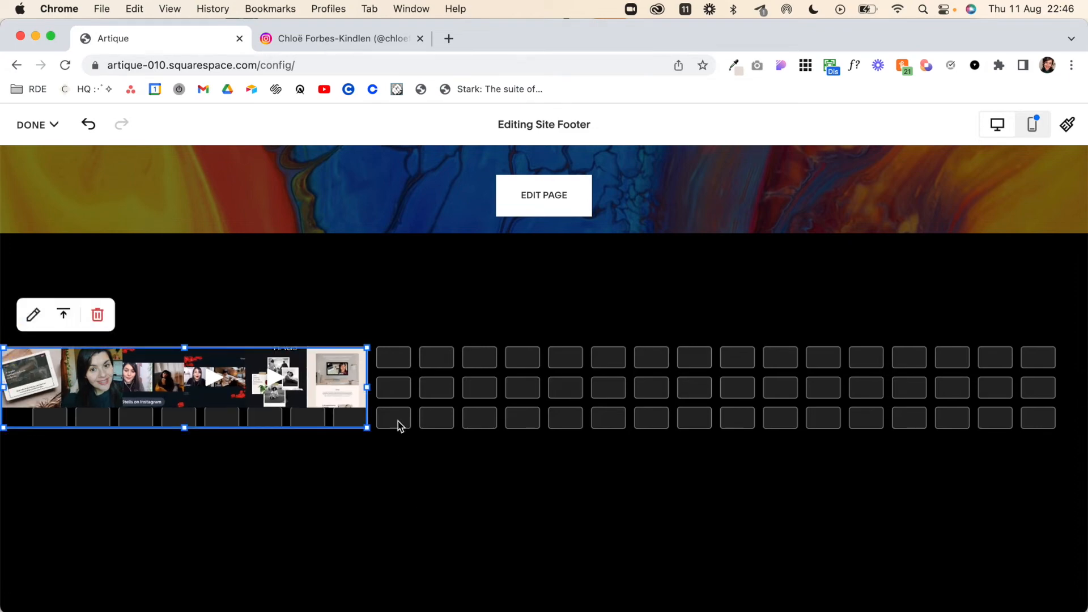
drag(368, 429, 1084, 407)
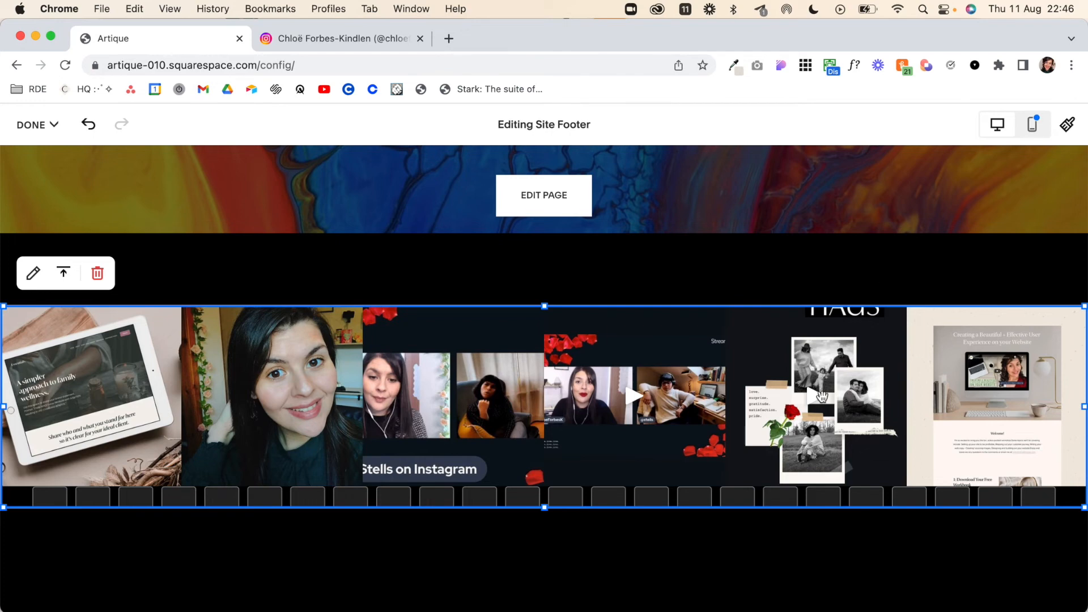
click(862, 287)
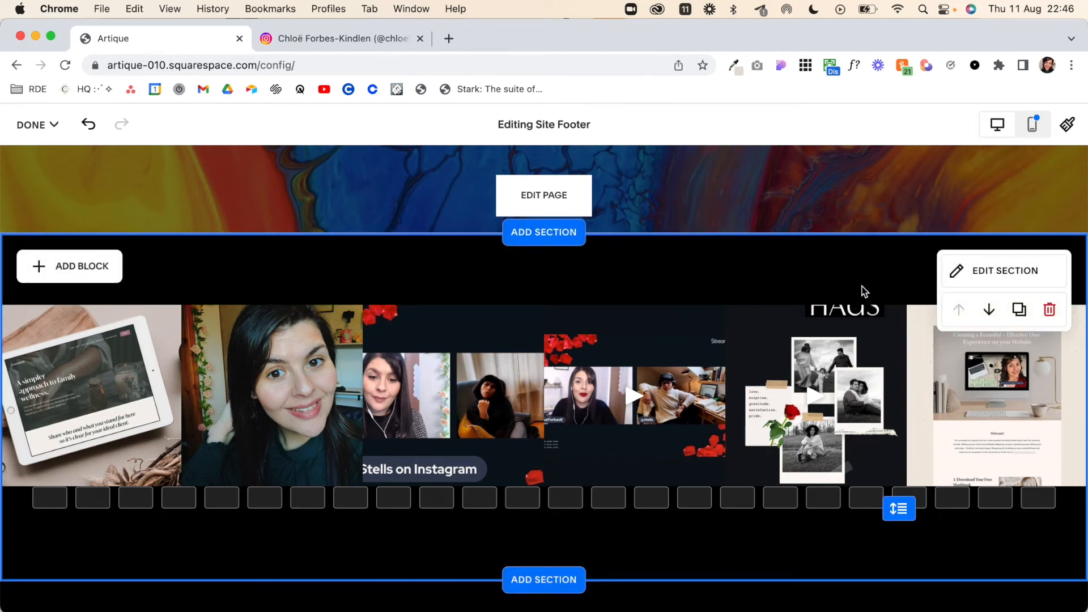
Turn off Fill Screen for the Instagram section and save the footer changes
click(962, 274)
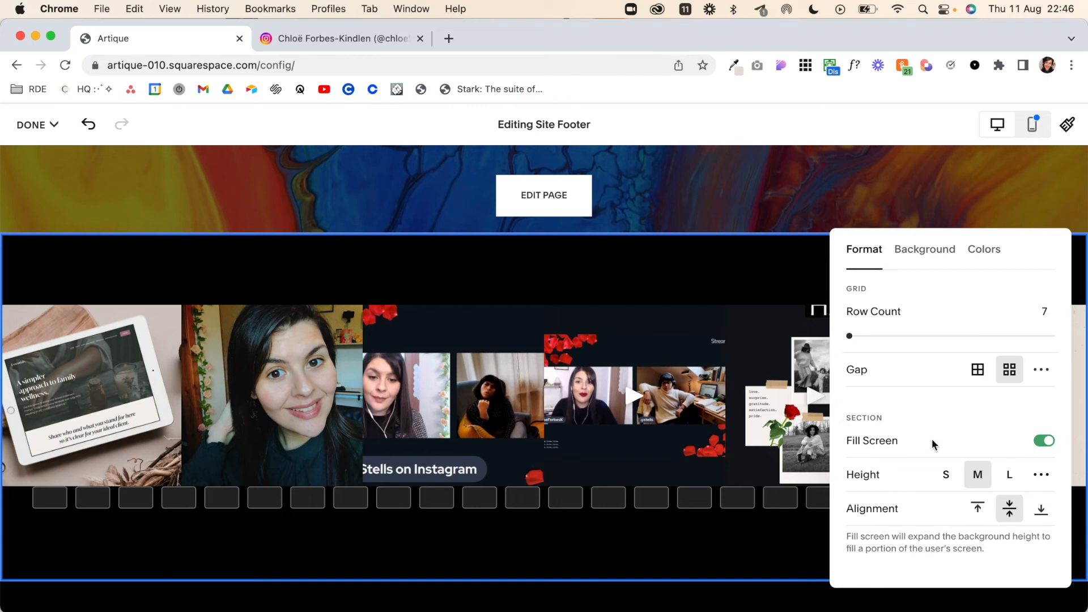
click(1047, 442)
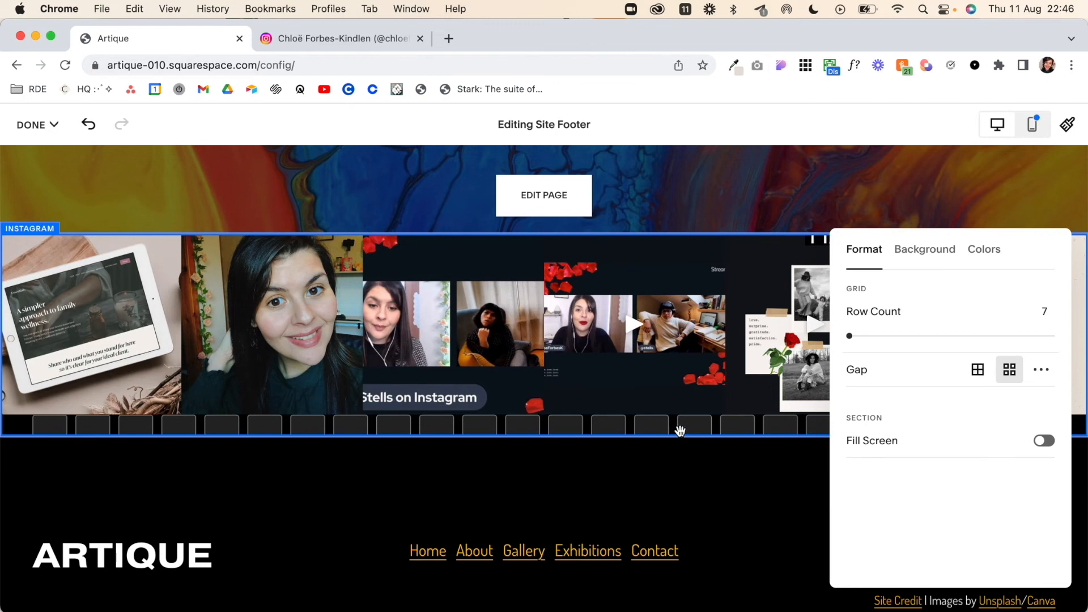
click(984, 254)
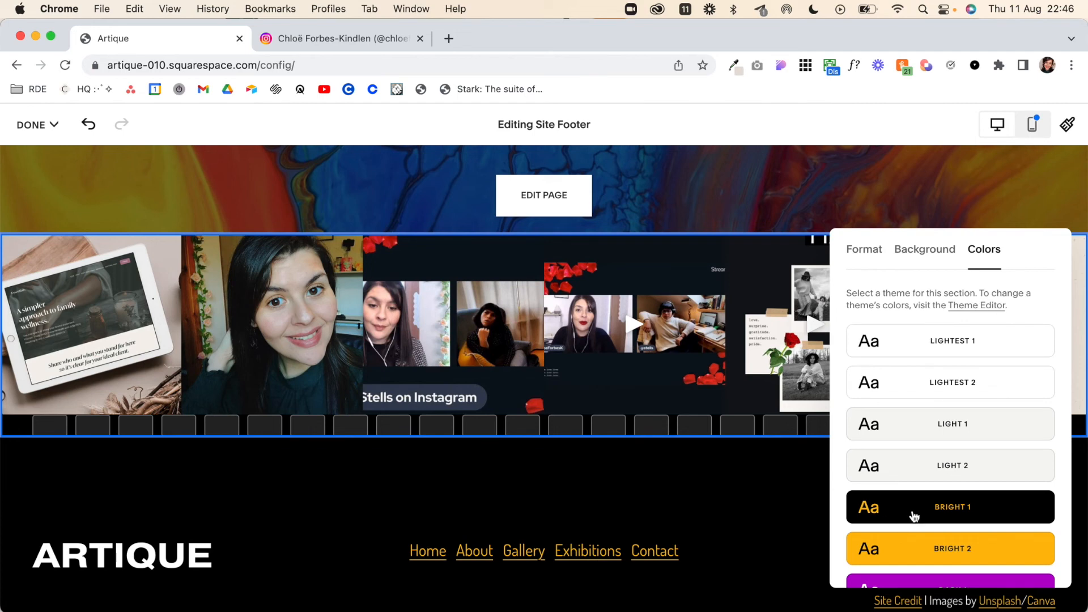
click(623, 355)
mouse_move(37, 122)
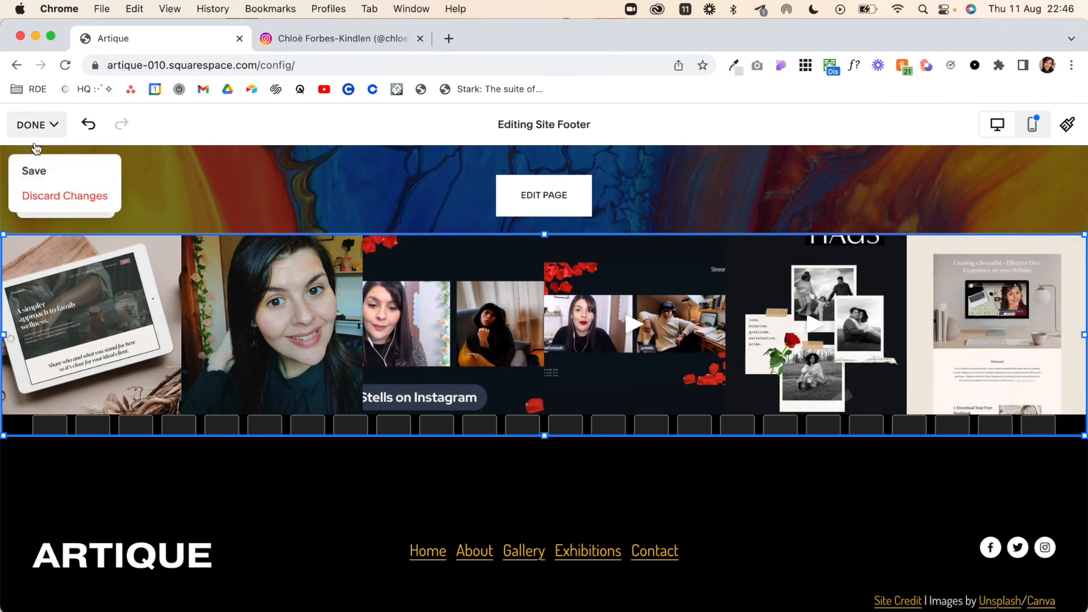
click(35, 171)
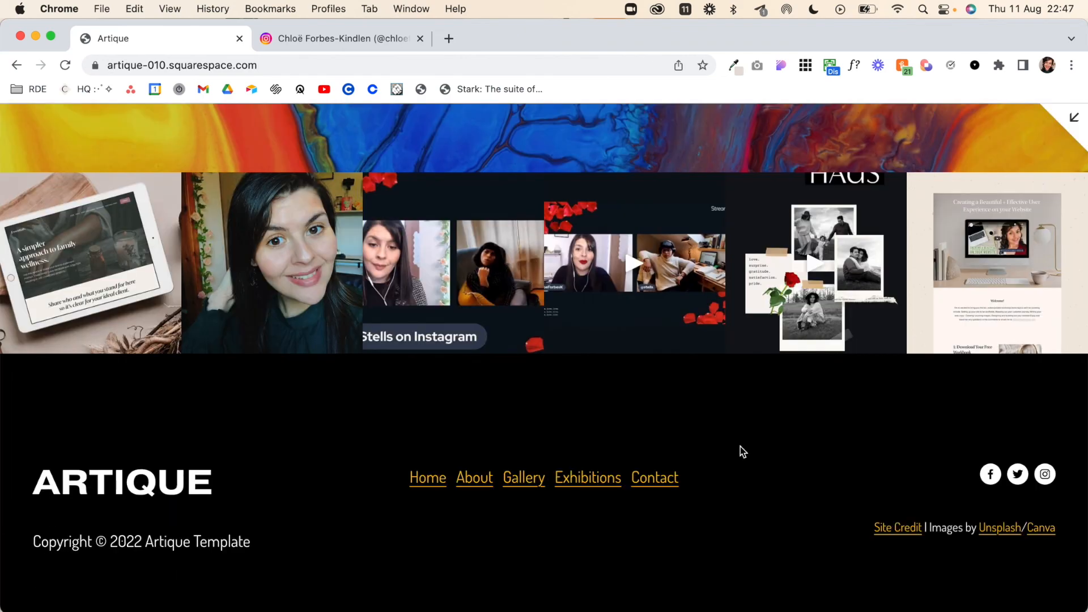